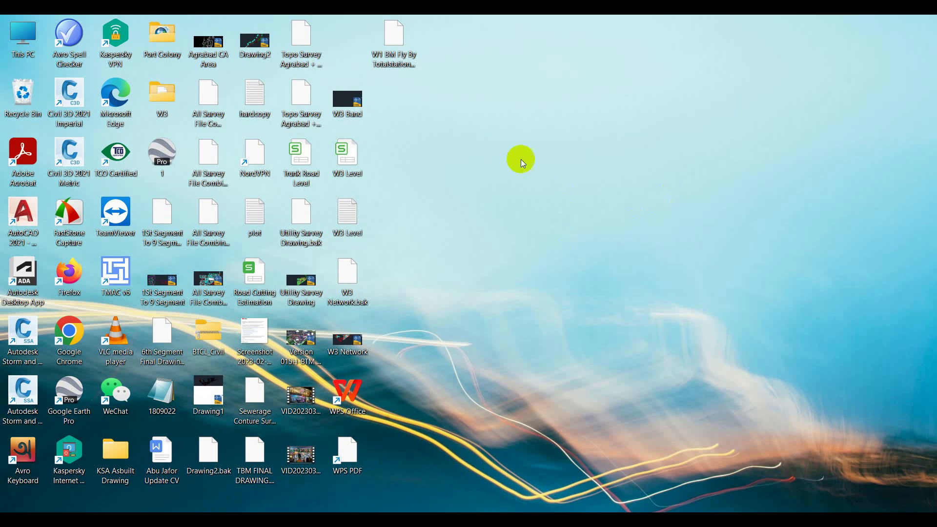
# Step: Refresh the Windows desktop three times, then restore the Civil 3D 2021 window
pyautogui.rightClick(496, 148)
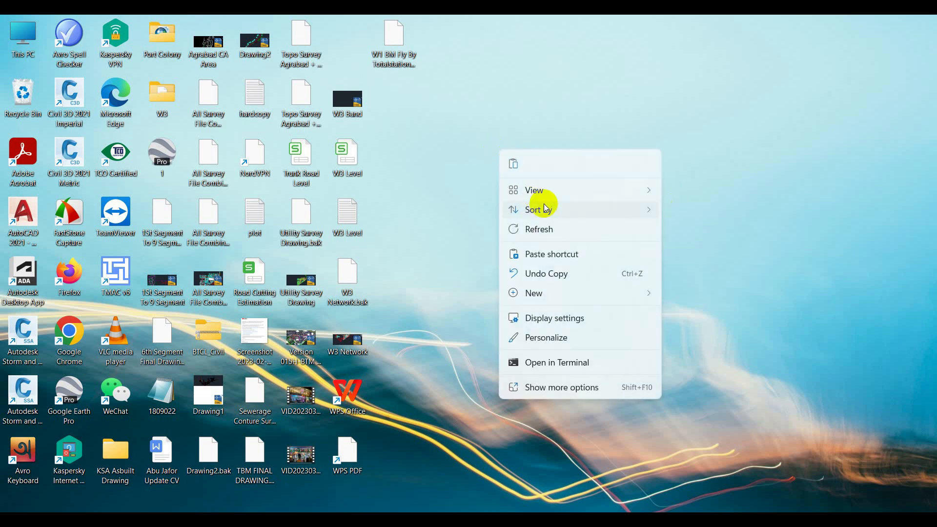
pyautogui.click(554, 229)
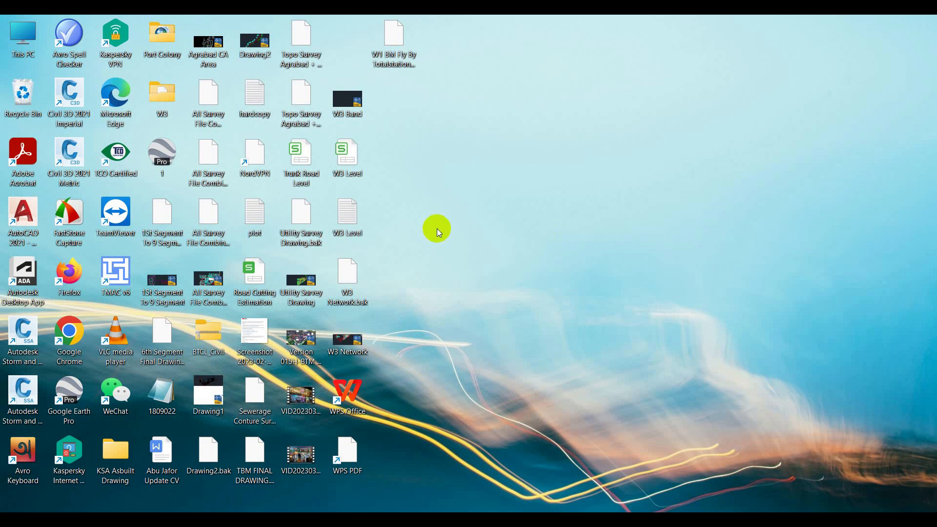
pyautogui.rightClick(454, 141)
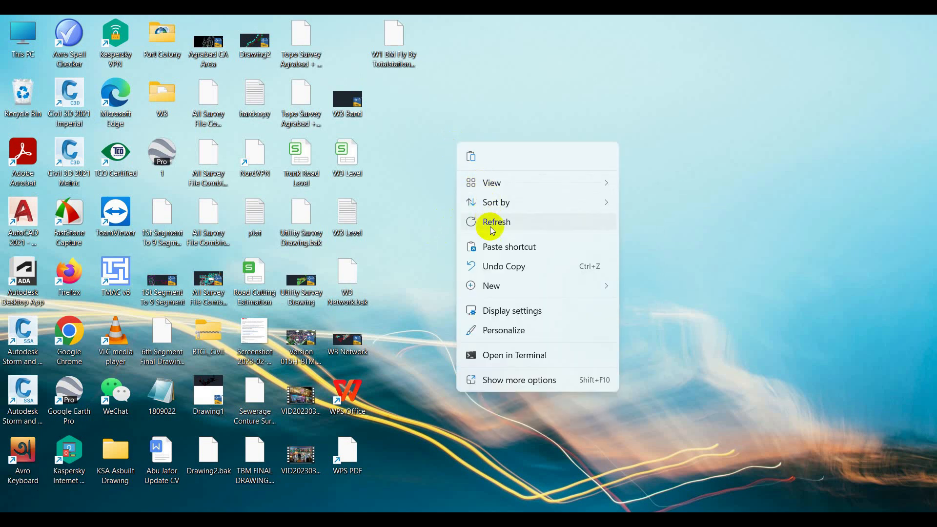
pyautogui.click(490, 227)
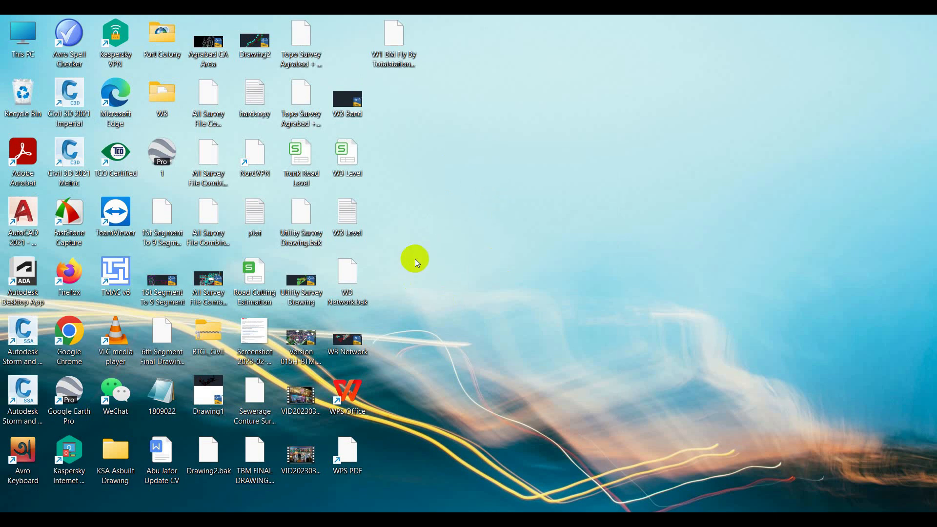
pyautogui.rightClick(479, 247)
pyautogui.click(497, 295)
pyautogui.click(703, 477)
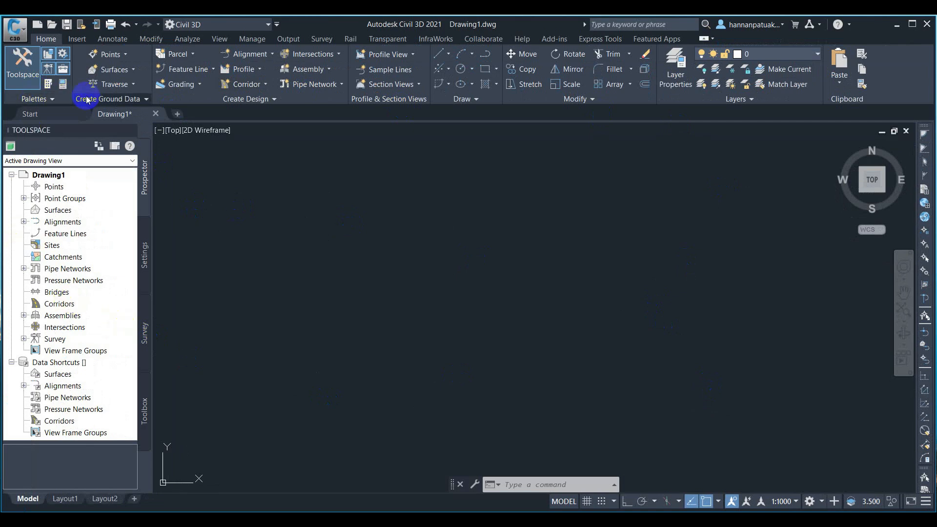
# Step: Launch Points from File from the Insert ribbon's Import commands
pyautogui.click(129, 147)
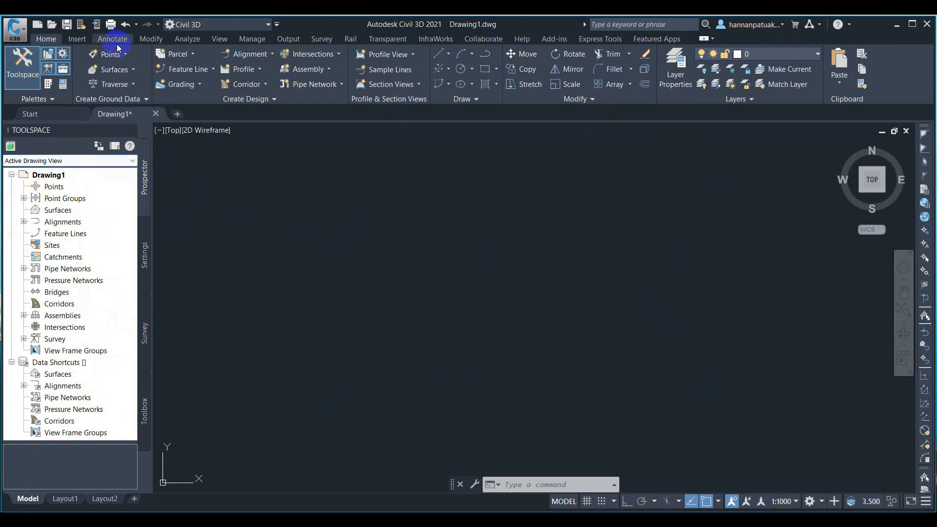
pyautogui.click(78, 39)
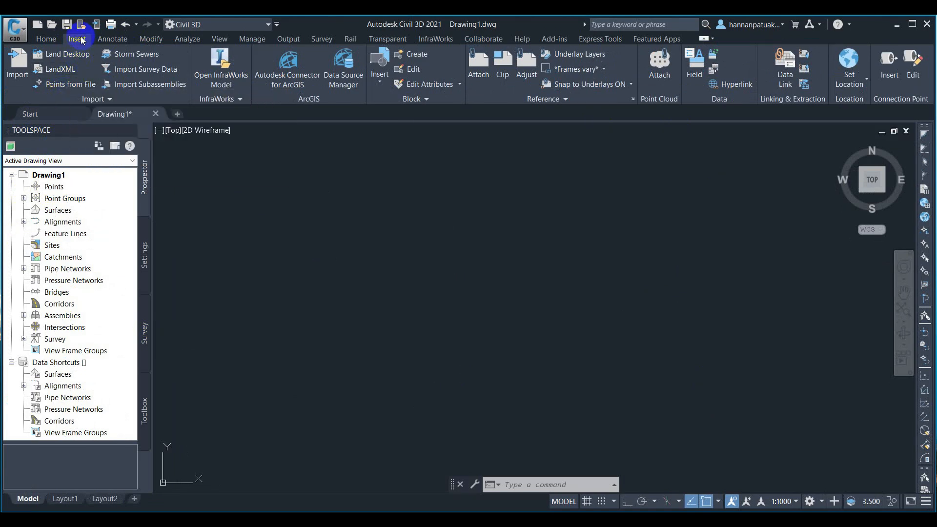
pyautogui.click(68, 86)
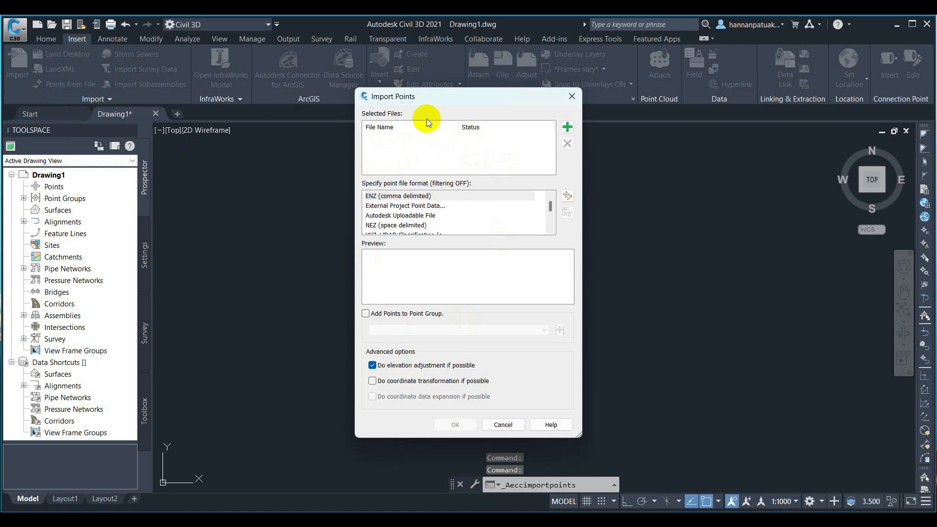
# Step: Add the W3 Level file from the Desktop as the point source file
pyautogui.click(567, 128)
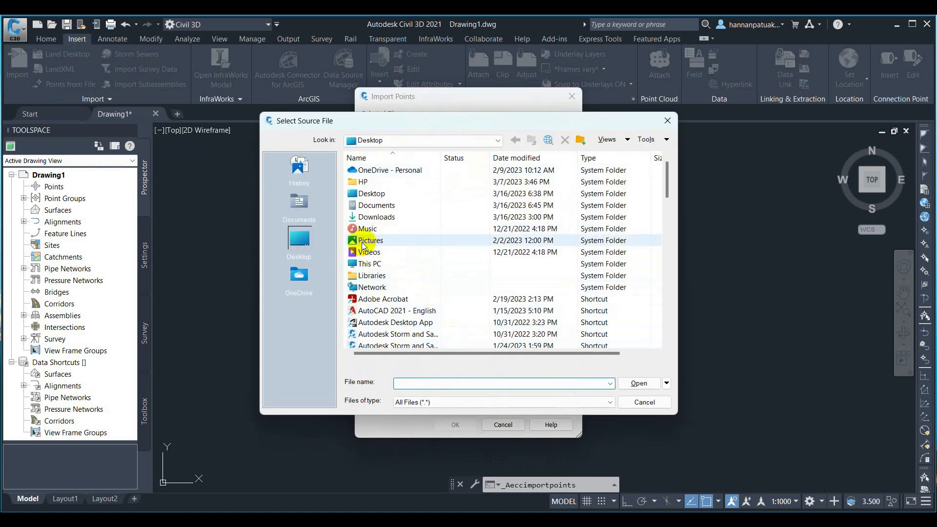
pyautogui.scroll(-5, 393, 302)
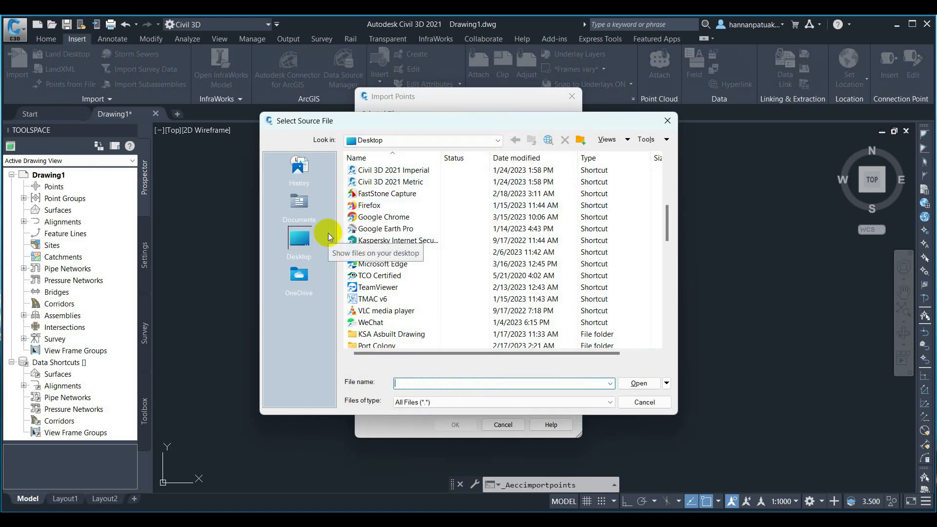
pyautogui.scroll(-4, 386, 273)
pyautogui.scroll(-5, 399, 286)
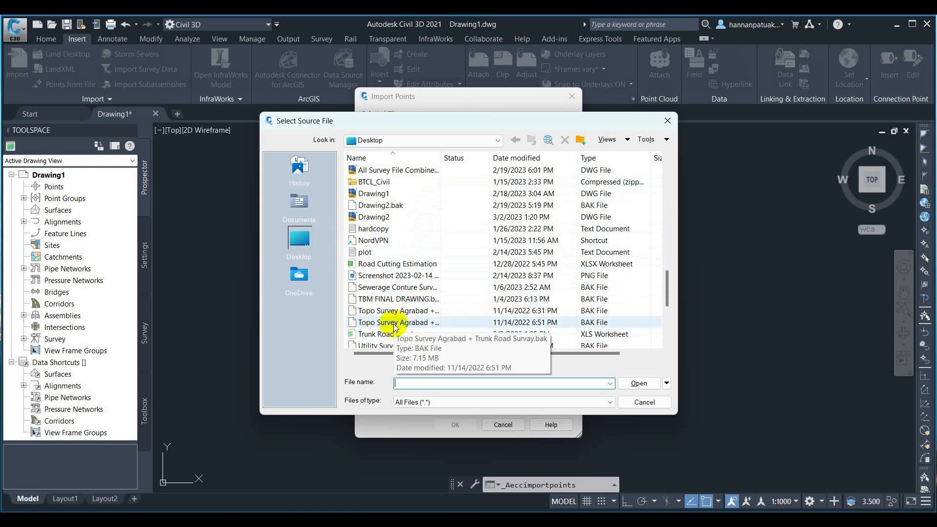
pyautogui.scroll(-1, 432, 277)
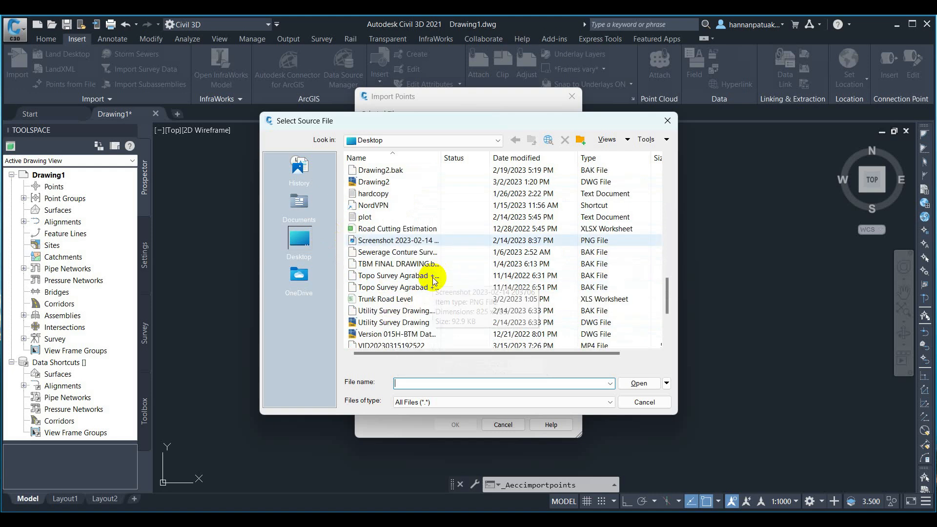
pyautogui.scroll(-3, 410, 302)
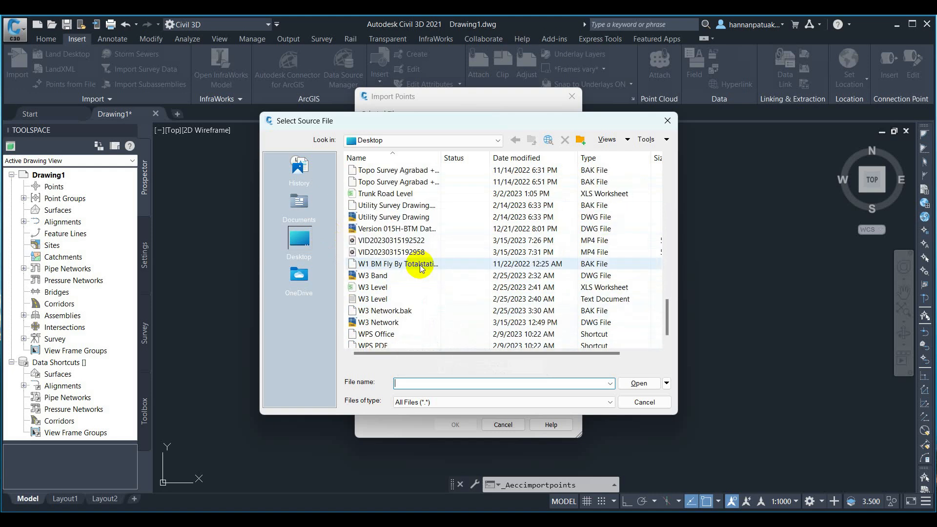
pyautogui.click(386, 276)
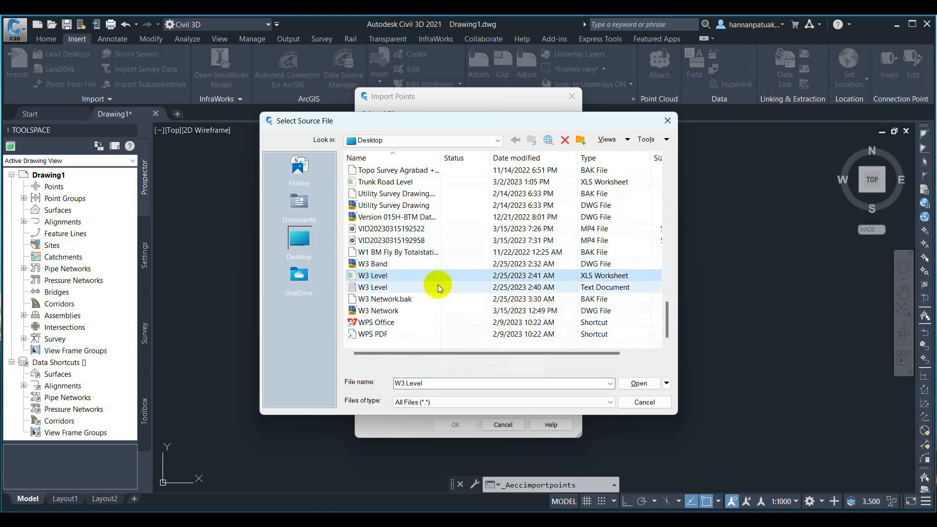
pyautogui.click(637, 384)
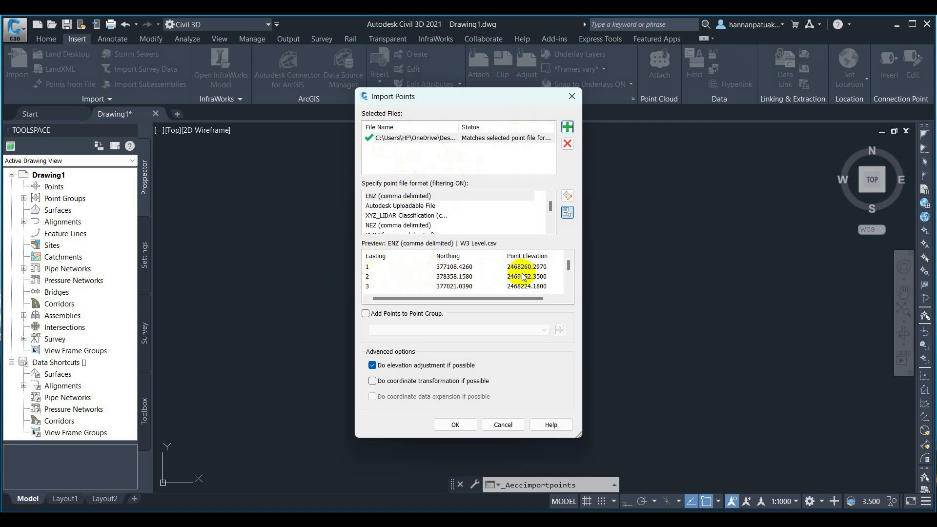
# Step: Choose PENZD (comma delimited) as the format for W3 Level.csv
pyautogui.scroll(-3, 390, 210)
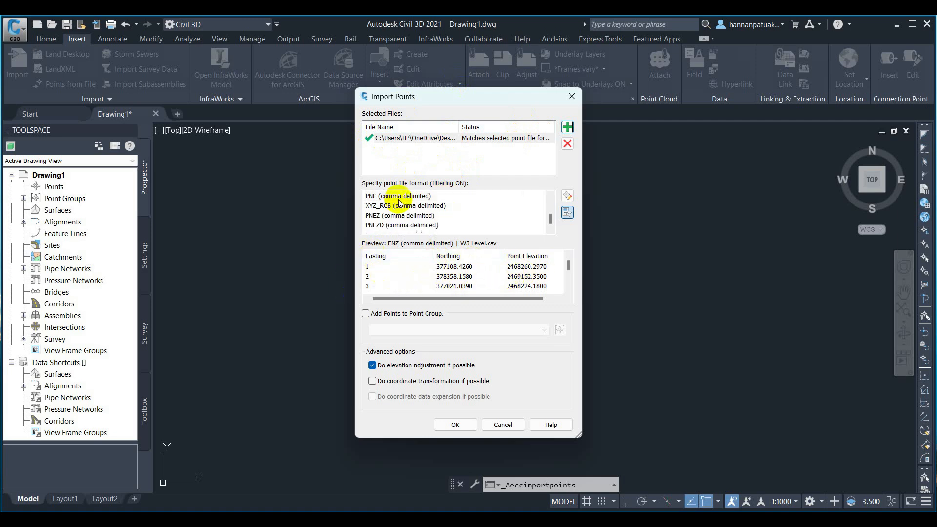
pyautogui.scroll(3, 399, 218)
pyautogui.scroll(-3, 400, 218)
pyautogui.scroll(1, 393, 217)
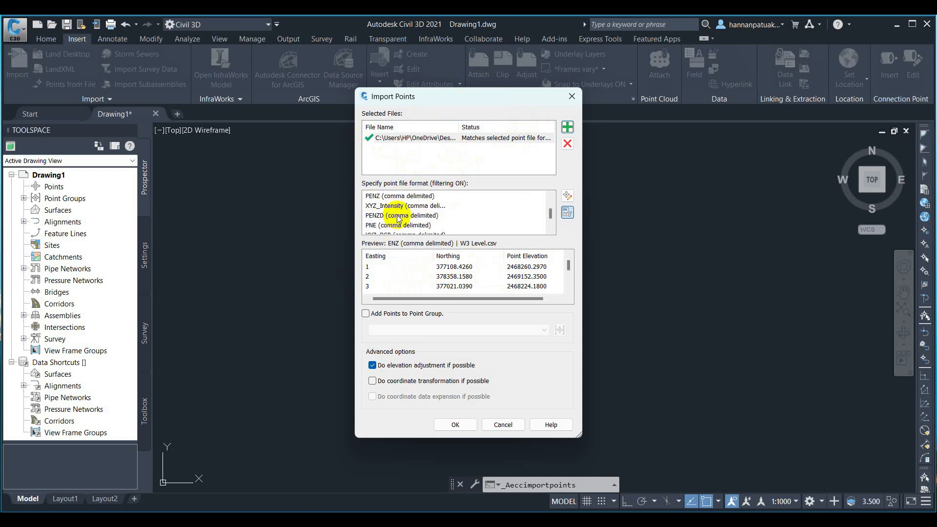
pyautogui.click(383, 216)
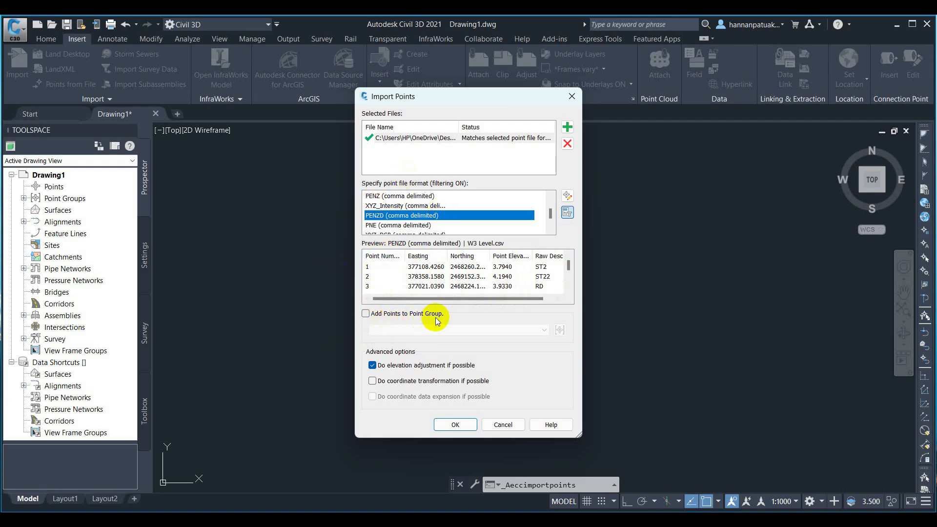
# Step: Turn on Add Points to Point Group, cancel the new group, and import the W3 Level points
pyautogui.click(365, 314)
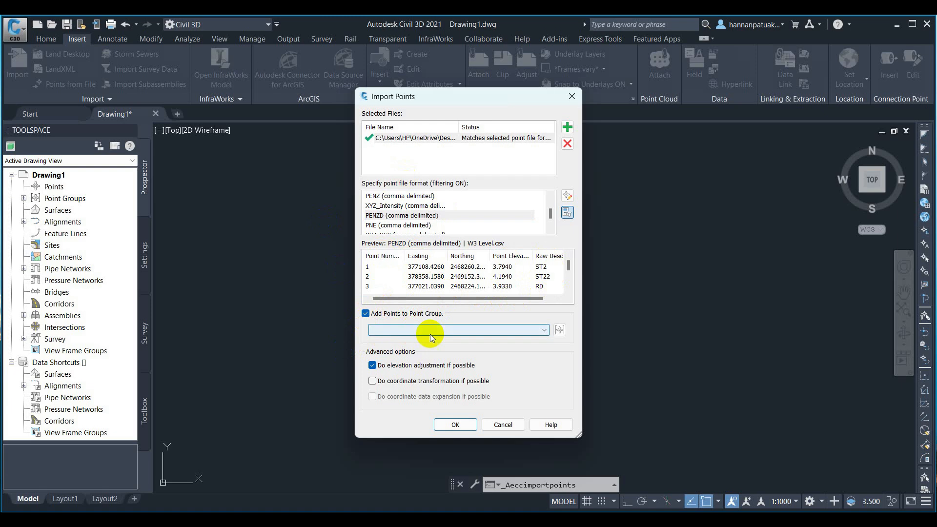
pyautogui.click(560, 331)
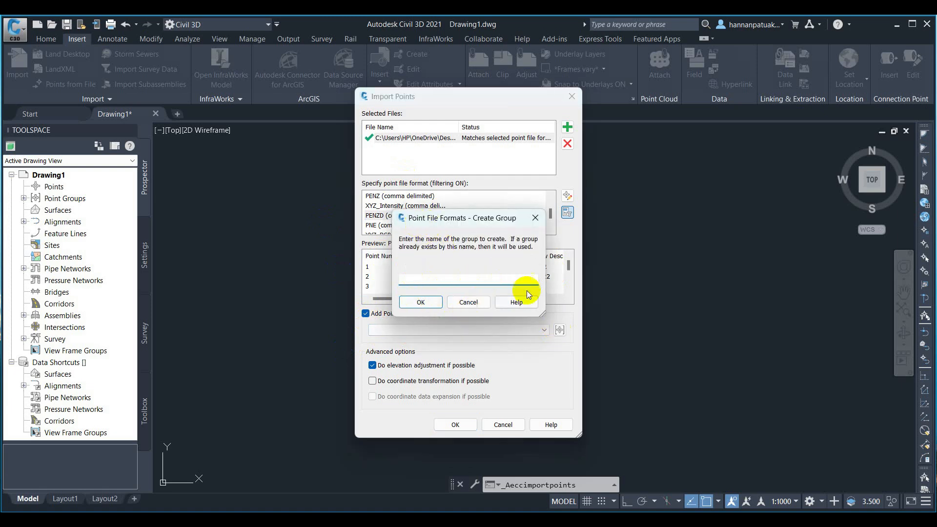
pyautogui.click(535, 220)
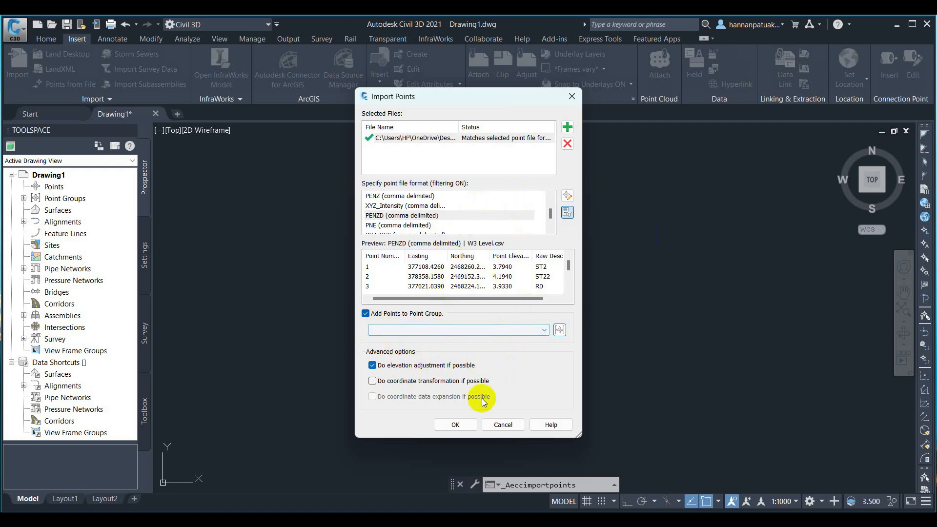
pyautogui.click(461, 424)
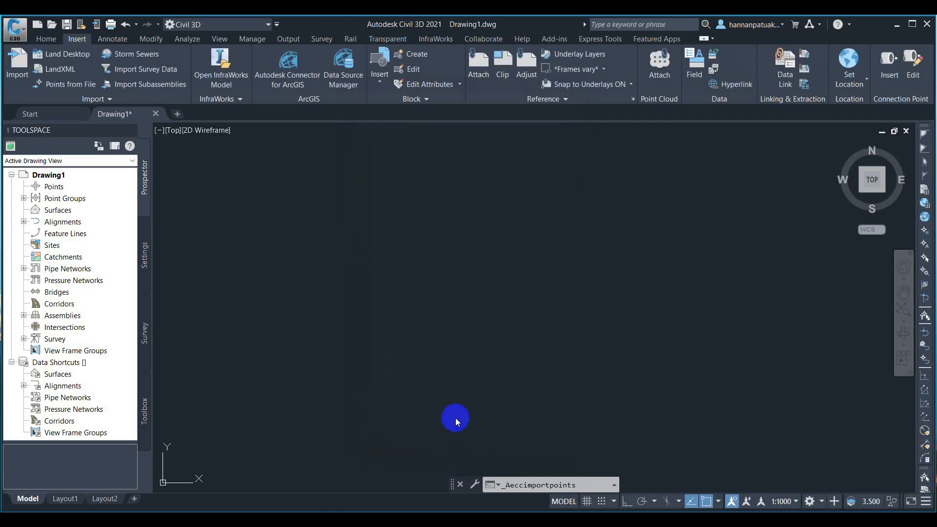
pyautogui.scroll(6, 435, 289)
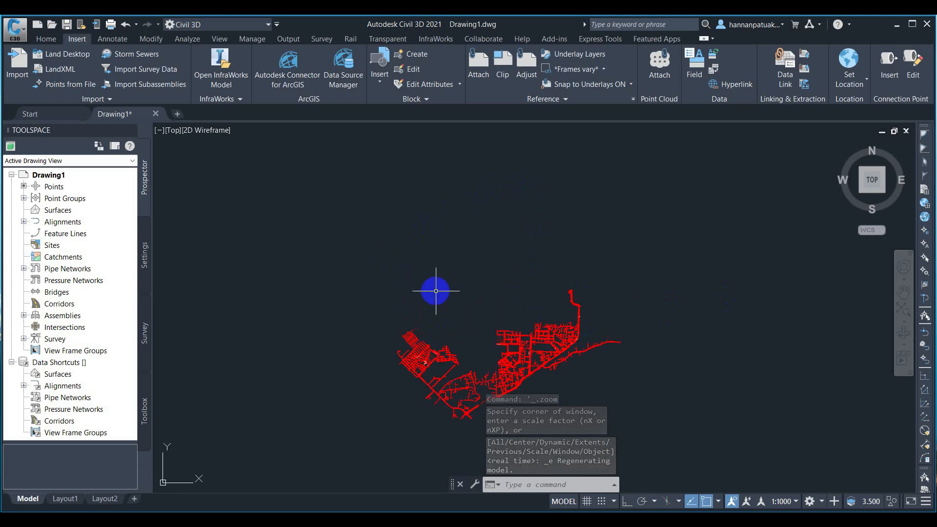
pyautogui.scroll(10, 518, 336)
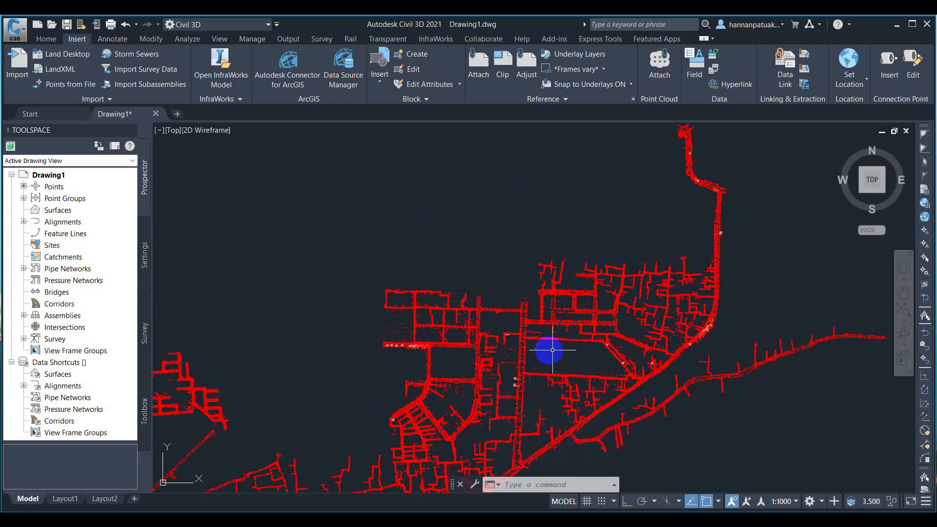
pyautogui.scroll(-12, 502, 272)
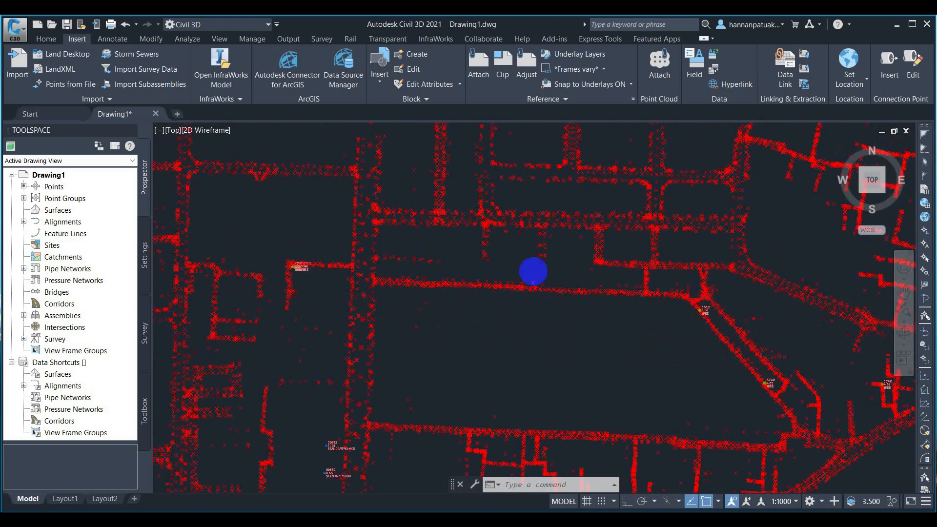
pyautogui.scroll(6, 310, 285)
pyautogui.scroll(3, 345, 293)
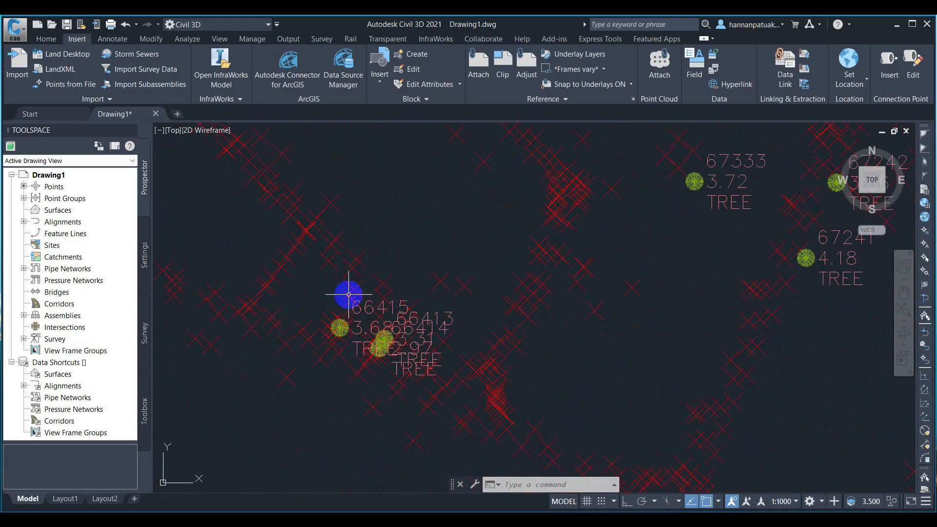
pyautogui.scroll(-5, 417, 300)
pyautogui.scroll(3, 417, 300)
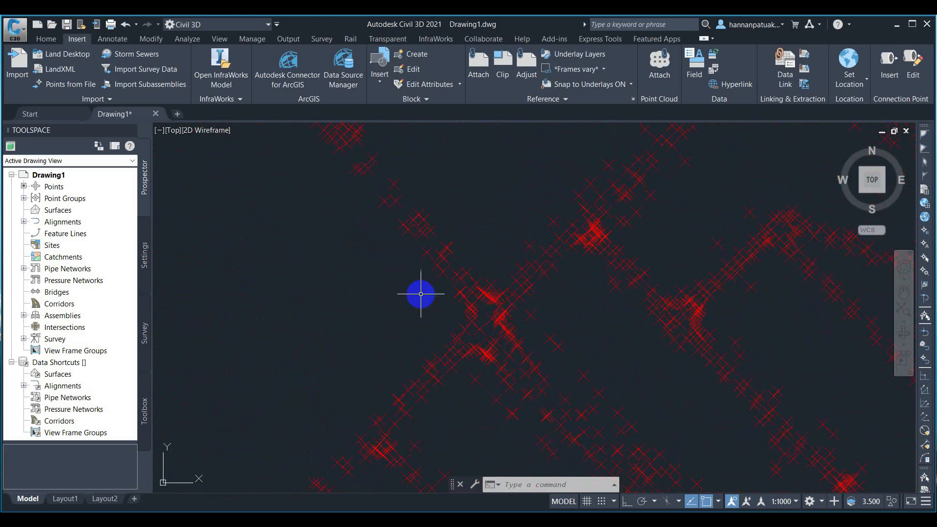
pyautogui.scroll(3, 467, 264)
pyautogui.scroll(-1, 321, 317)
pyautogui.scroll(-3, 250, 281)
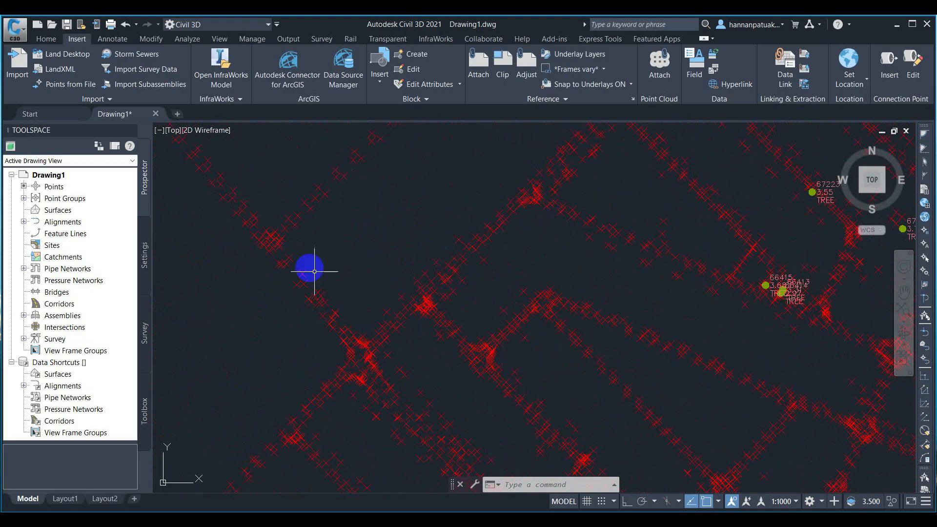
pyautogui.scroll(-4, 324, 287)
pyautogui.moveTo(508, 291); pyautogui.dragTo(385, 277, button='middle')
pyautogui.scroll(1, 460, 376)
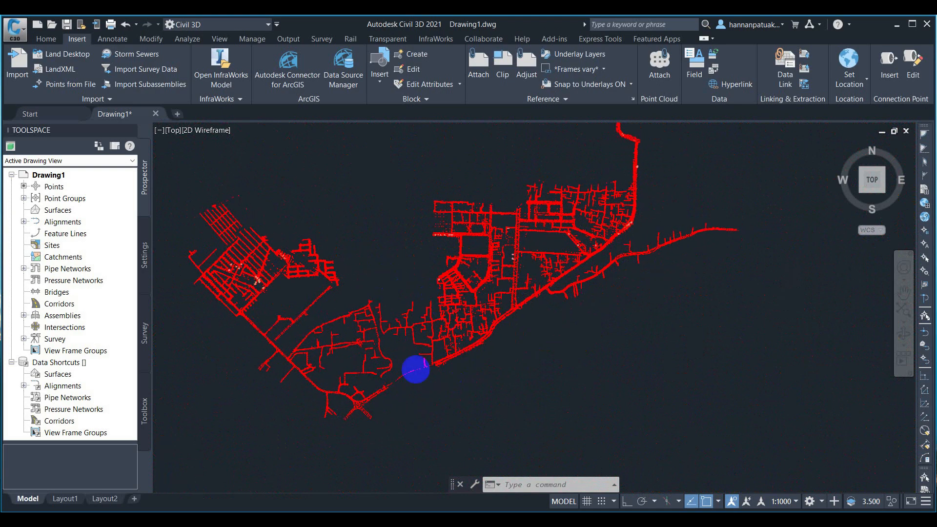
pyautogui.scroll(3, 408, 371)
pyautogui.scroll(3, 512, 353)
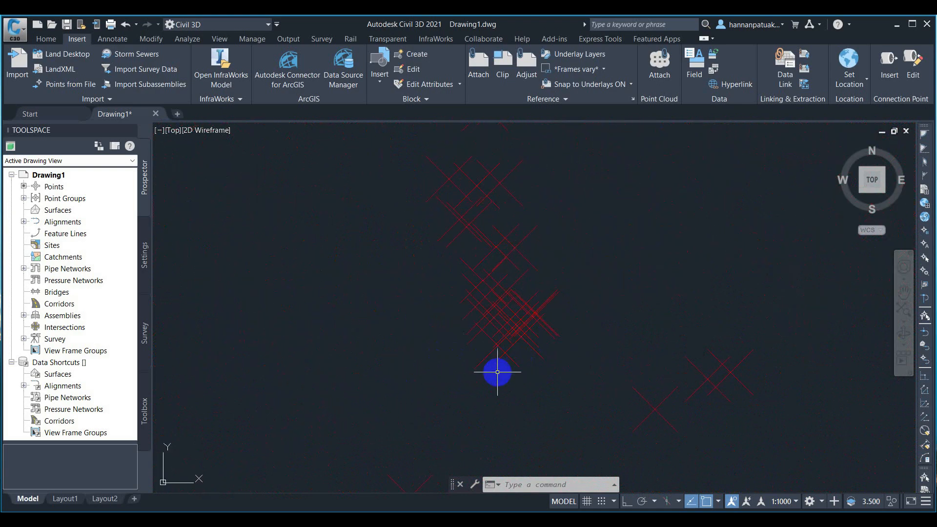
pyautogui.scroll(5, 419, 371)
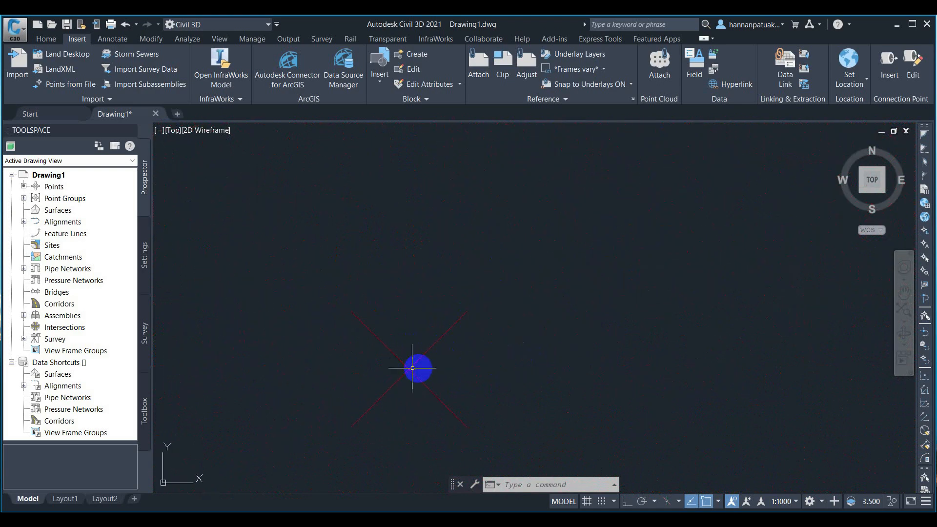
pyautogui.scroll(-10, 439, 330)
pyautogui.scroll(-4, 439, 322)
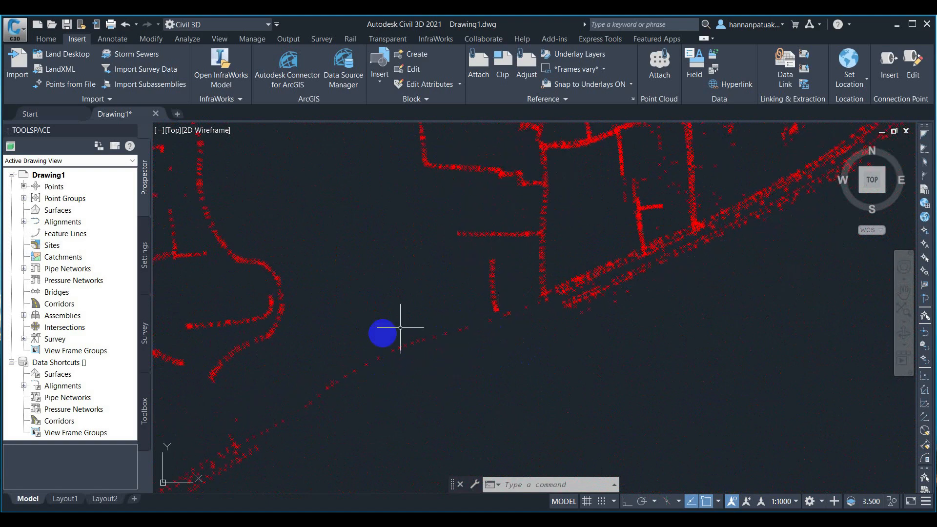
pyautogui.scroll(-3, 518, 293)
pyautogui.scroll(1, 481, 319)
pyautogui.scroll(3, 481, 319)
pyautogui.scroll(-5, 519, 324)
pyautogui.scroll(5, 537, 266)
pyautogui.scroll(-9, 507, 303)
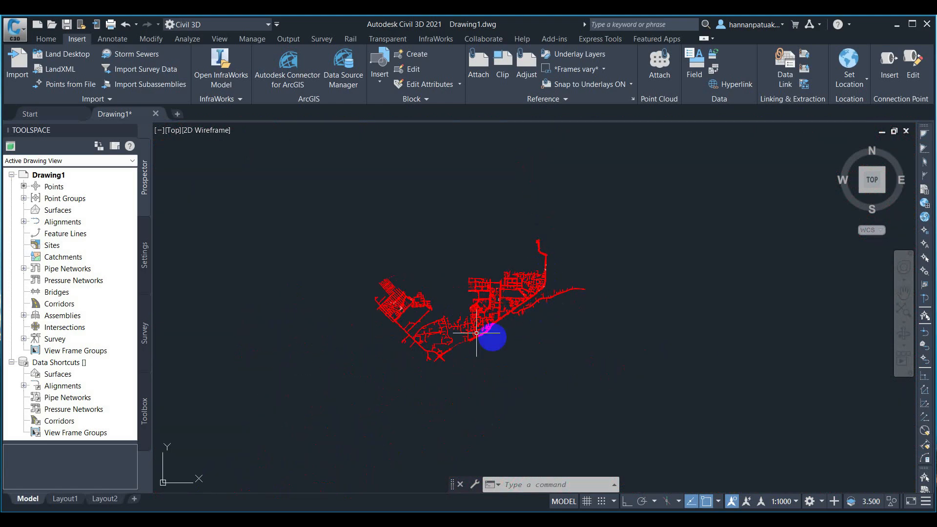
pyautogui.scroll(1, 429, 259)
pyautogui.scroll(5, 400, 297)
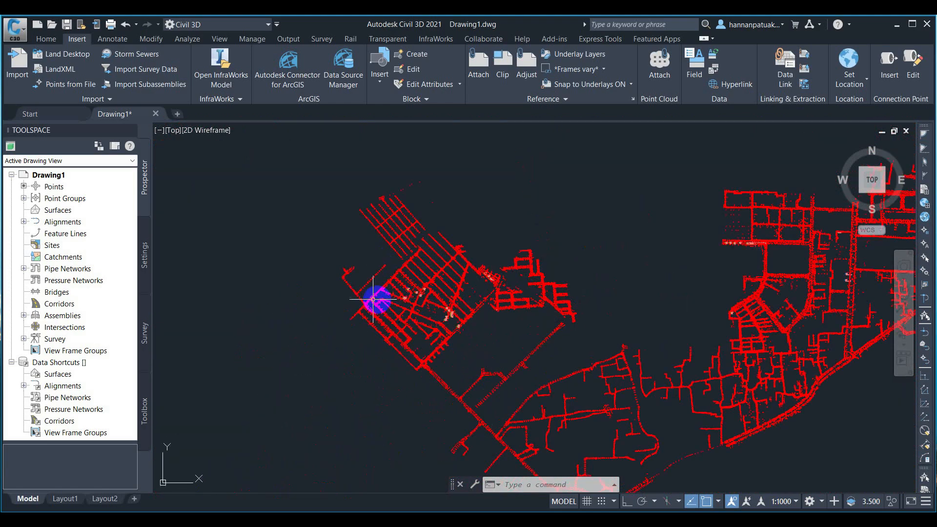
# Step: Open Properties for the _All Points group under Point Groups in Prospector
pyautogui.click(23, 198)
pyautogui.click(78, 209)
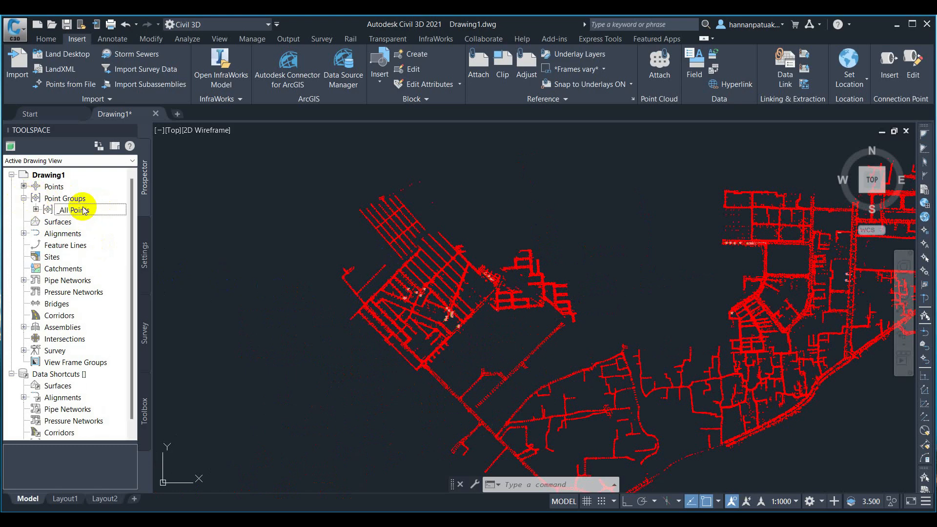
pyautogui.rightClick(84, 214)
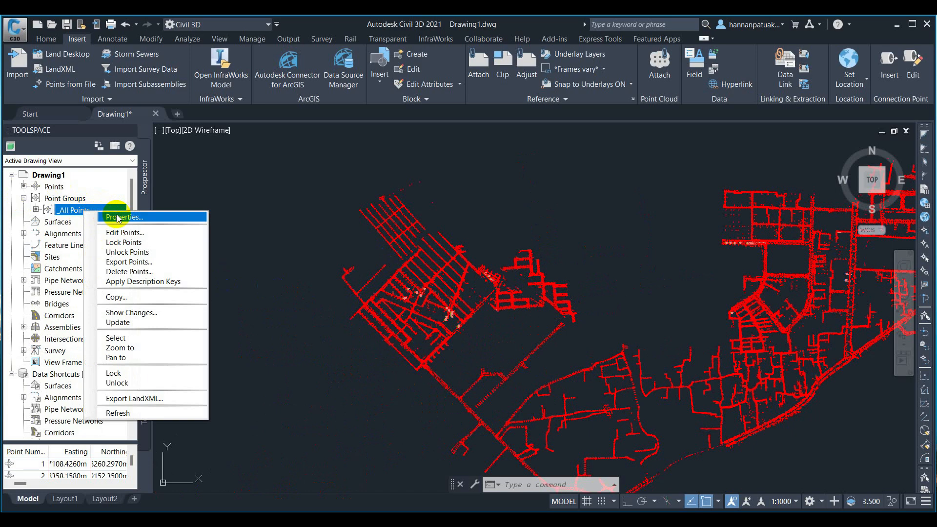
pyautogui.click(122, 217)
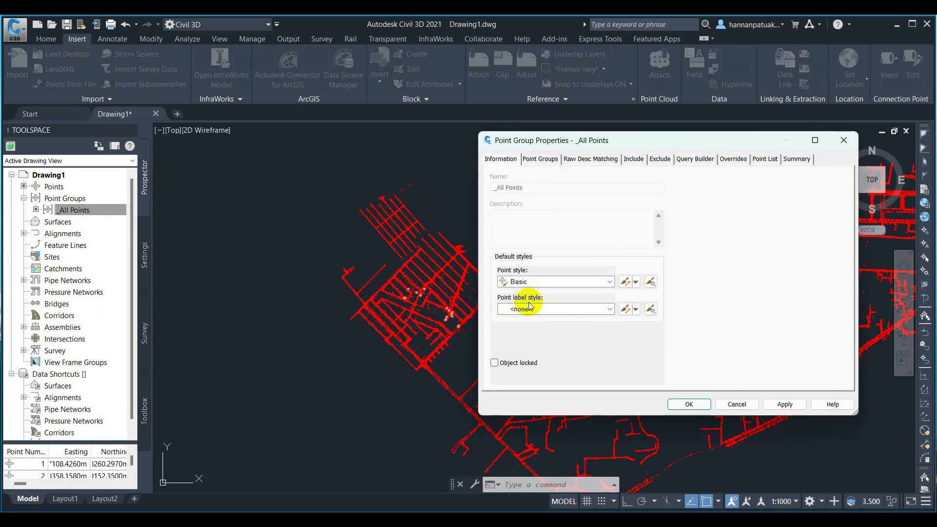
# Step: Set the _All Points label style to Point#-Elevation-Description and apply it
pyautogui.click(544, 308)
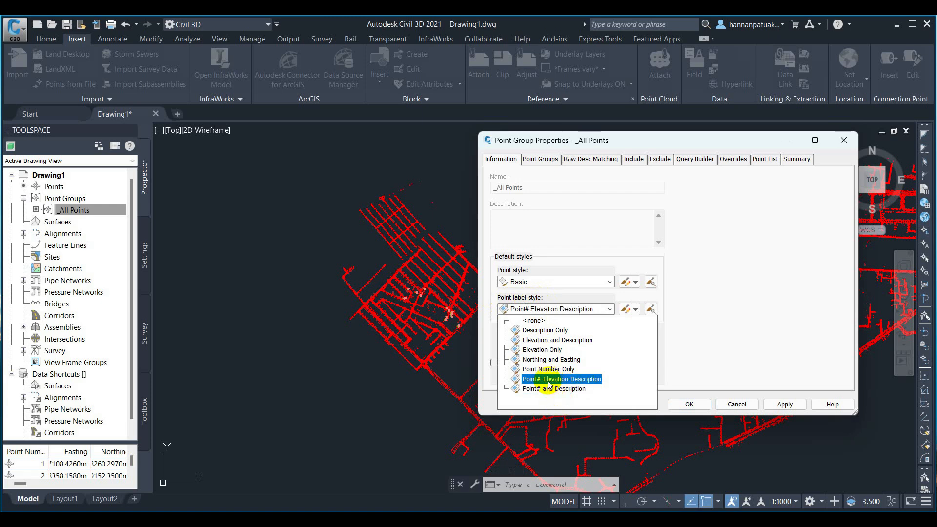
pyautogui.click(579, 379)
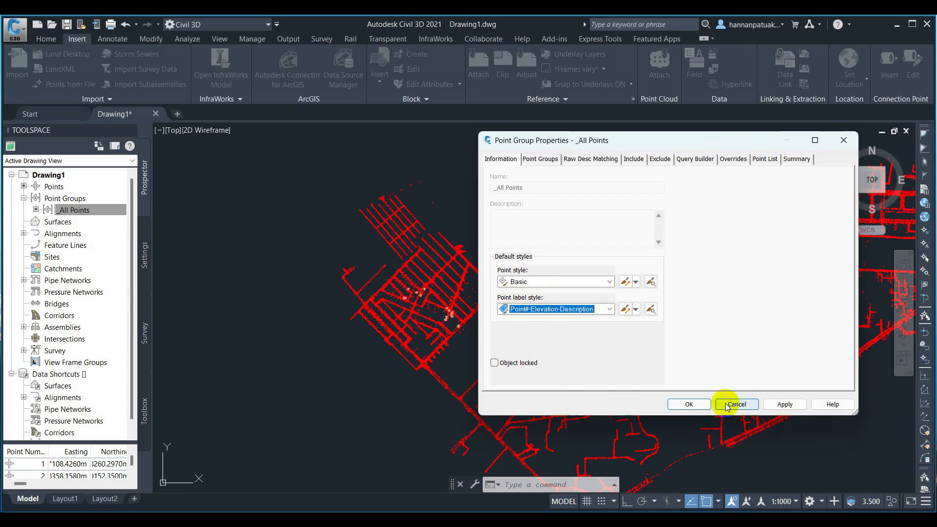
pyautogui.click(689, 404)
pyautogui.click(563, 356)
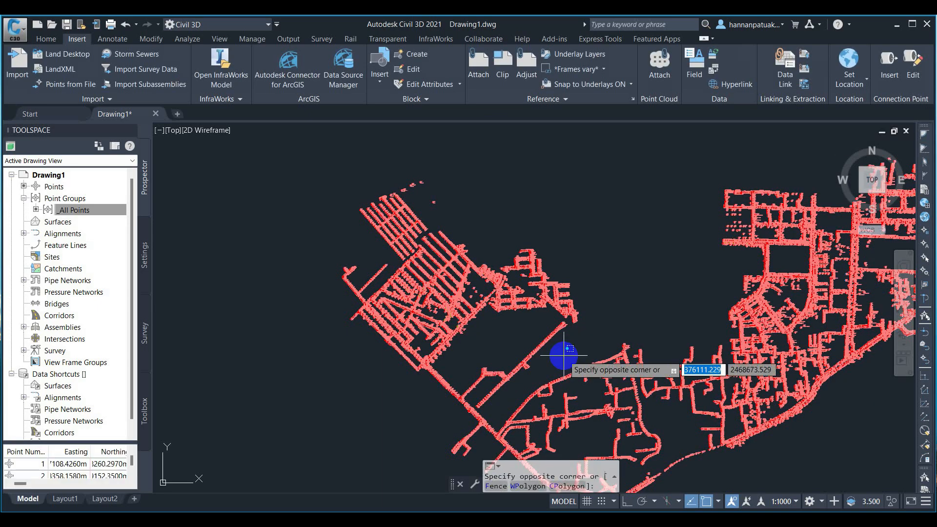
pyautogui.press('Escape')
pyautogui.press('Escape')
pyautogui.press('Escape')
pyautogui.press('Escape')
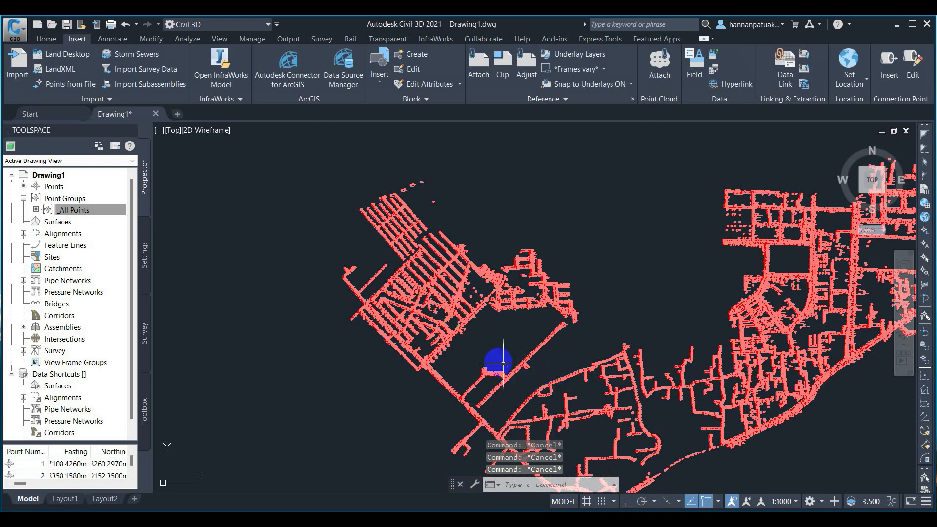
pyautogui.scroll(5, 422, 376)
pyautogui.scroll(6, 457, 395)
pyautogui.scroll(-6, 444, 334)
pyautogui.scroll(8, 354, 318)
pyautogui.scroll(-8, 397, 334)
pyautogui.moveTo(400, 411); pyautogui.dragTo(409, 425, button='middle')
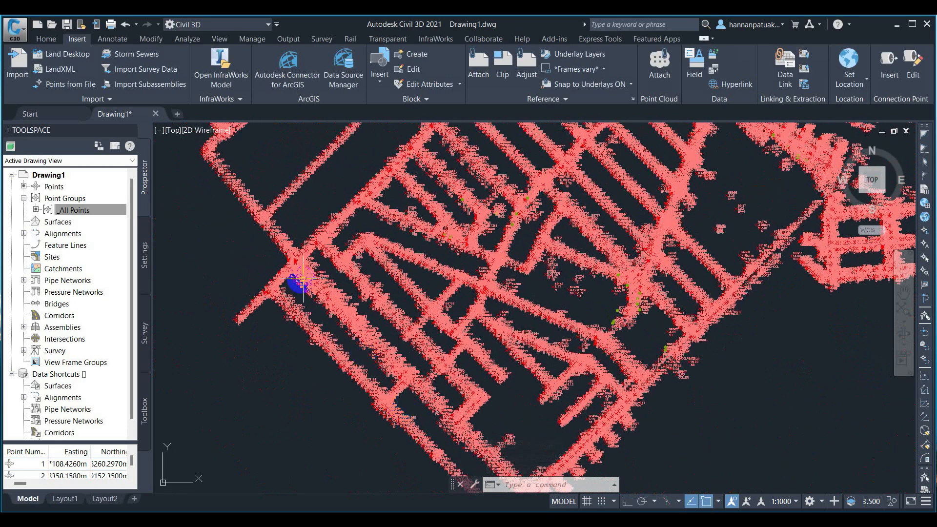
pyautogui.moveTo(249, 271)
pyautogui.mouseDown(button='middle')
pyautogui.moveTo(287, 408)
pyautogui.moveTo(278, 299)
pyautogui.mouseUp(button='middle')
pyautogui.scroll(8, 264, 257)
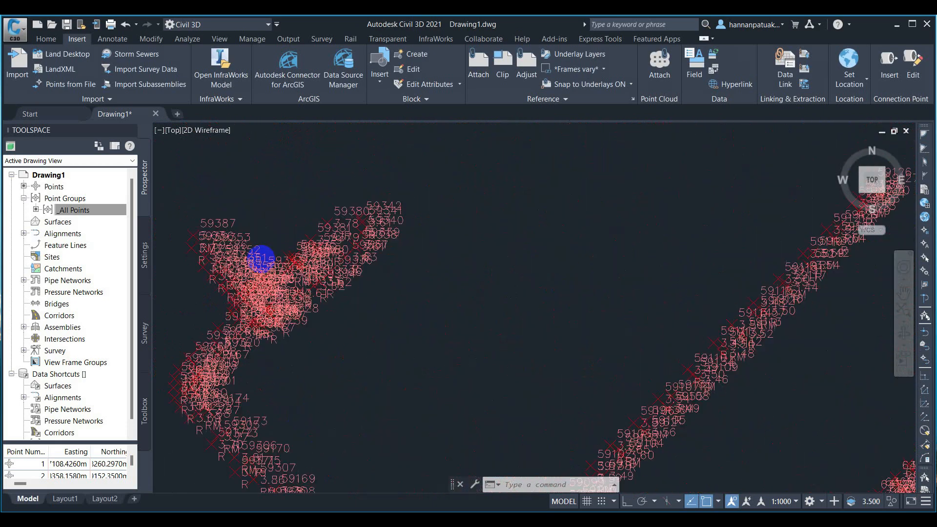
pyautogui.scroll(-5, 427, 324)
pyautogui.scroll(-2, 535, 368)
pyautogui.moveTo(564, 362); pyautogui.dragTo(373, 183, button='middle')
pyautogui.scroll(-4, 433, 312)
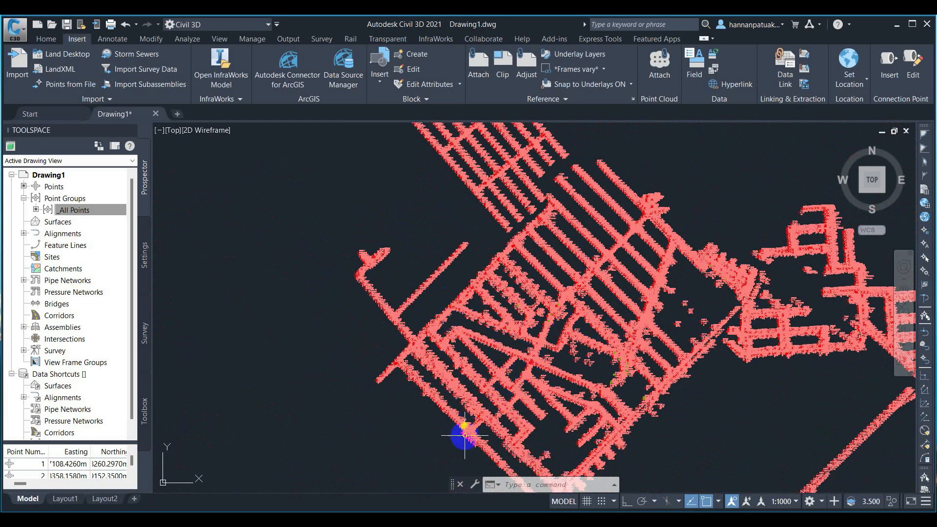
pyautogui.scroll(4, 465, 430)
pyautogui.moveTo(433, 293); pyautogui.dragTo(434, 378, button='middle')
pyautogui.scroll(5, 418, 278)
pyautogui.scroll(-5, 418, 282)
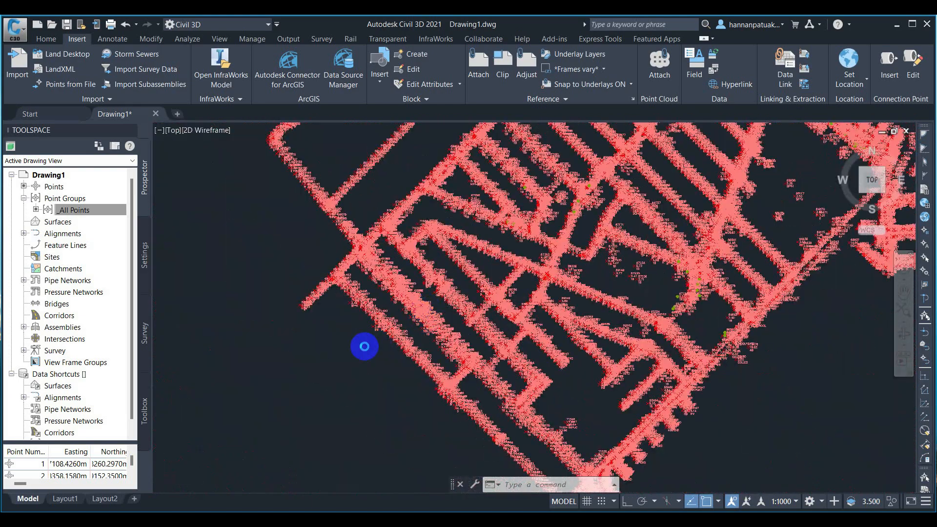
pyautogui.scroll(-2, 371, 347)
pyautogui.scroll(-2, 393, 351)
pyautogui.scroll(-2, 617, 362)
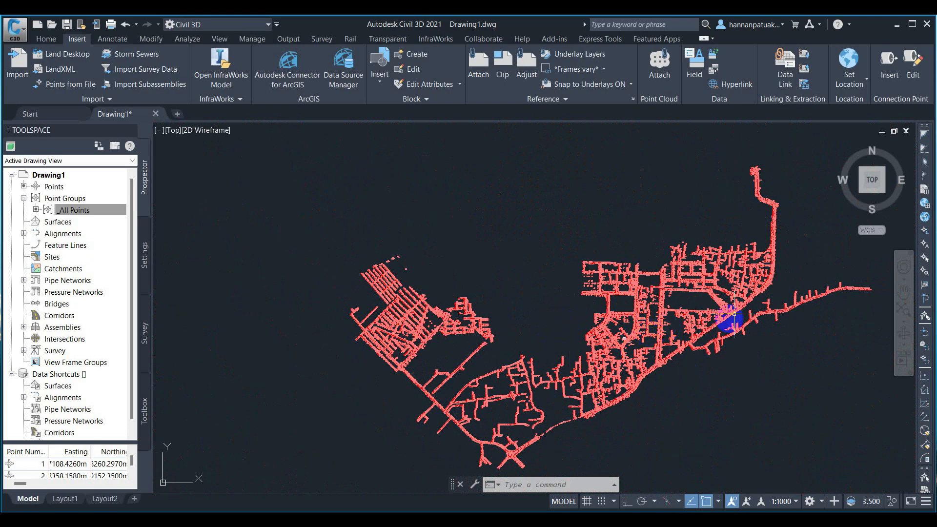
pyautogui.scroll(5, 760, 293)
pyautogui.scroll(2, 641, 382)
pyautogui.moveTo(641, 383); pyautogui.dragTo(736, 191, button='middle')
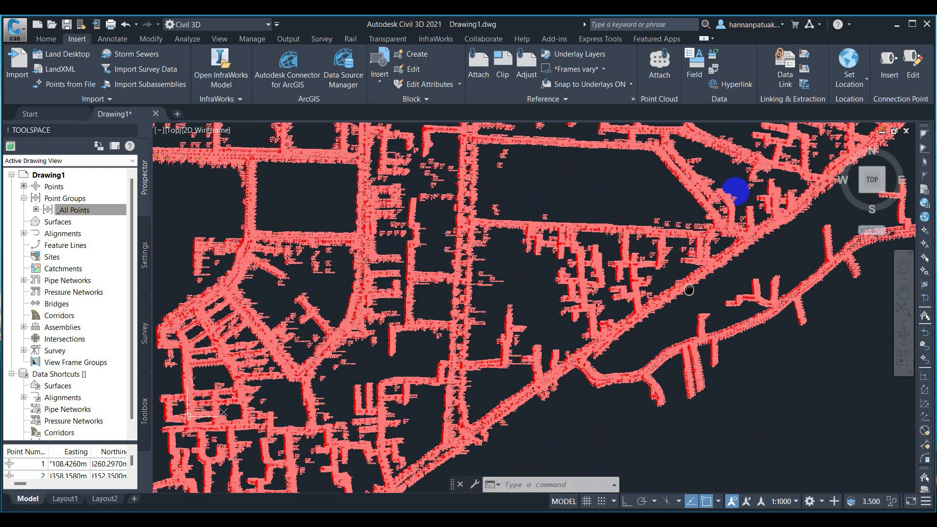
pyautogui.scroll(-2, 597, 310)
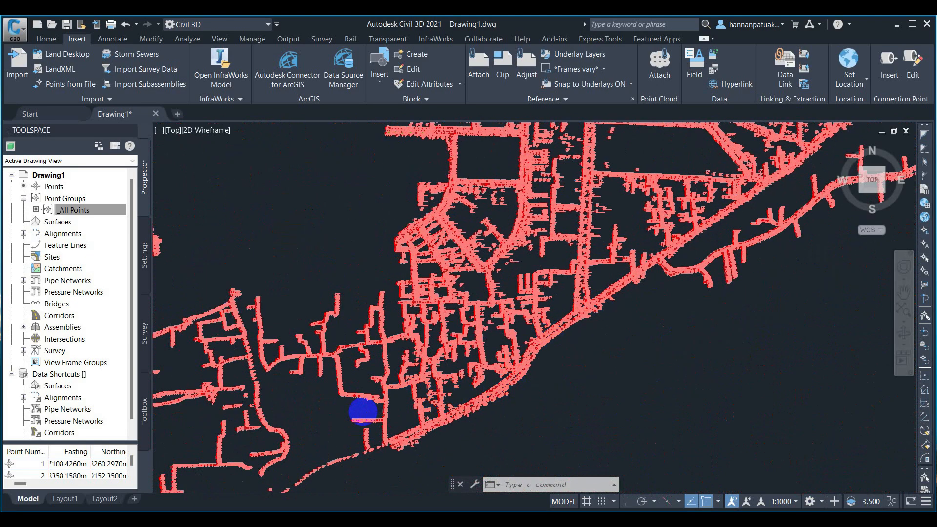
pyautogui.scroll(4, 366, 410)
pyautogui.moveTo(326, 319); pyautogui.dragTo(531, 295, button='middle')
pyautogui.scroll(-2, 508, 303)
pyautogui.scroll(-3, 512, 305)
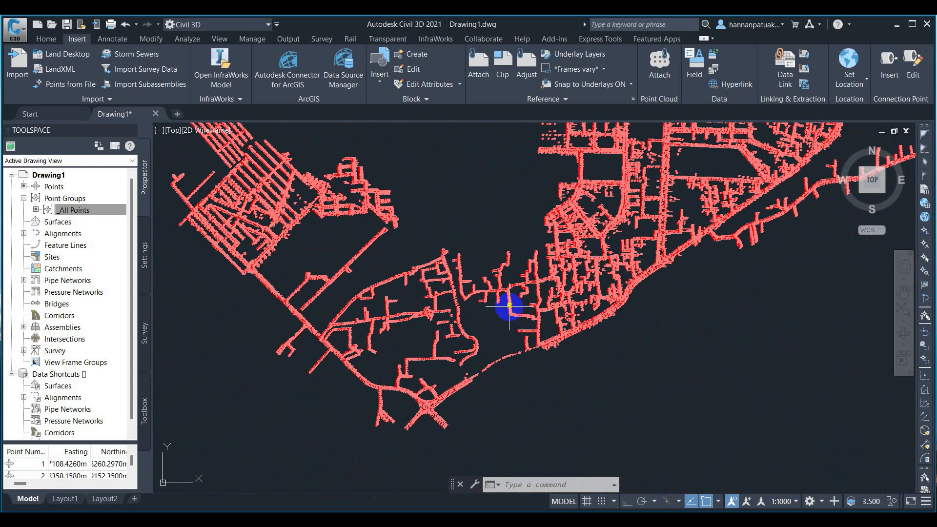
pyautogui.moveTo(303, 265); pyautogui.dragTo(350, 315, button='middle')
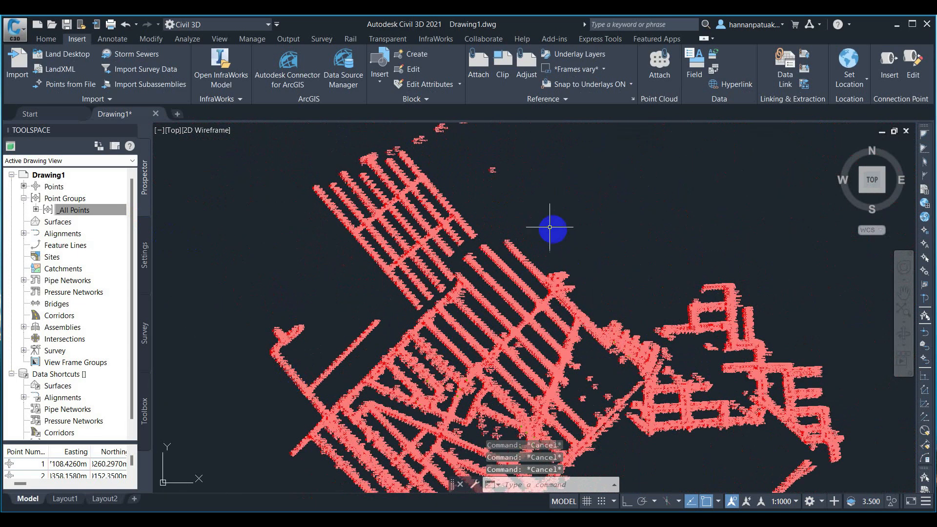
pyautogui.moveTo(547, 225)
pyautogui.mouseDown(button='middle')
pyautogui.moveTo(488, 353)
pyautogui.moveTo(488, 387)
pyautogui.mouseUp(button='middle')
pyautogui.scroll(12, 423, 346)
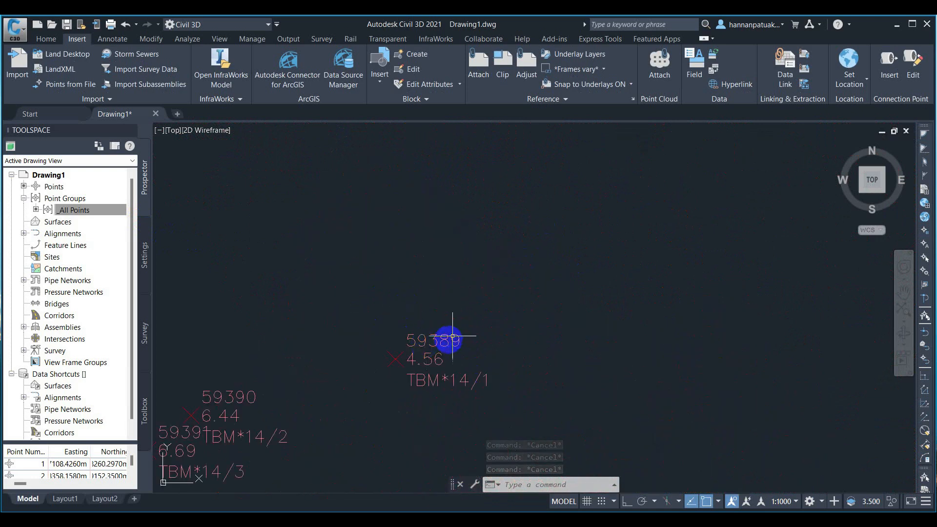
pyautogui.scroll(-4, 559, 281)
pyautogui.scroll(4, 319, 369)
pyautogui.scroll(-4, 405, 303)
pyautogui.moveTo(356, 314); pyautogui.dragTo(512, 243, button='middle')
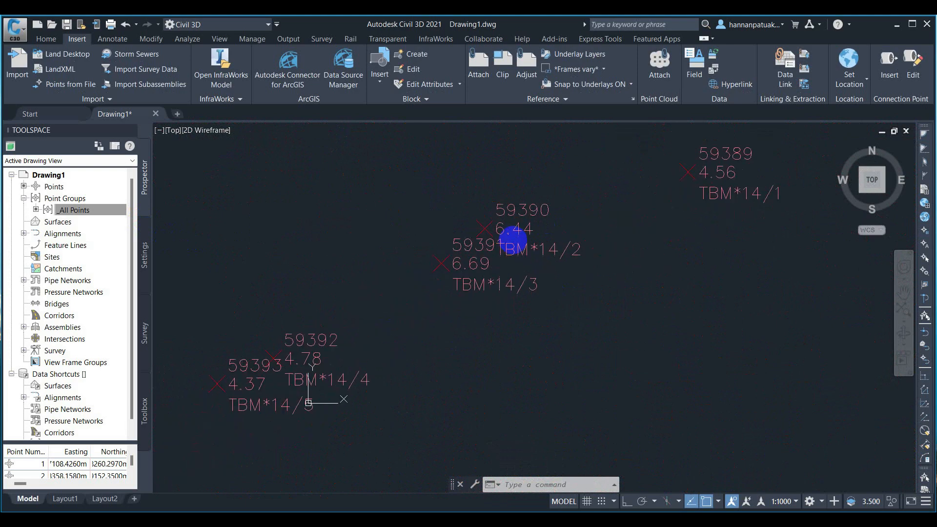
pyautogui.moveTo(257, 376); pyautogui.dragTo(374, 255, button='middle')
pyautogui.scroll(-1, 337, 293)
pyautogui.scroll(3, 342, 313)
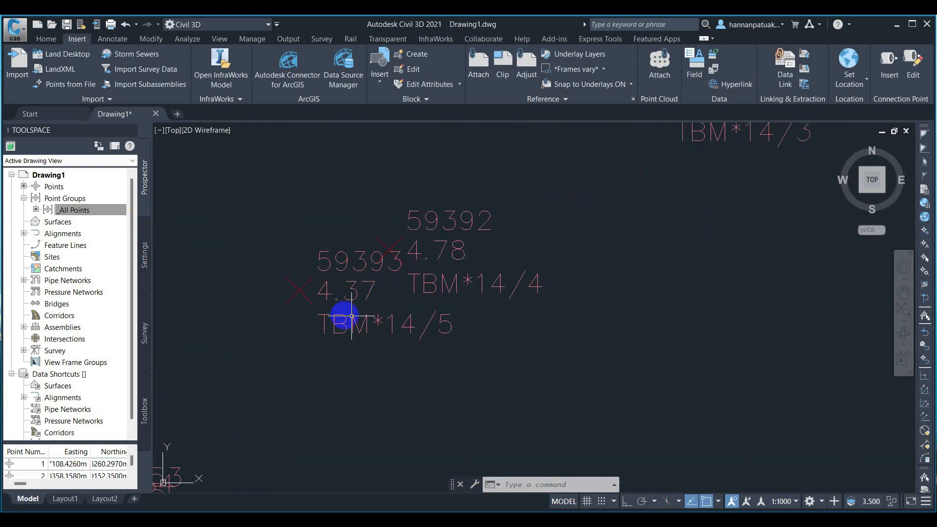
pyautogui.click(353, 325)
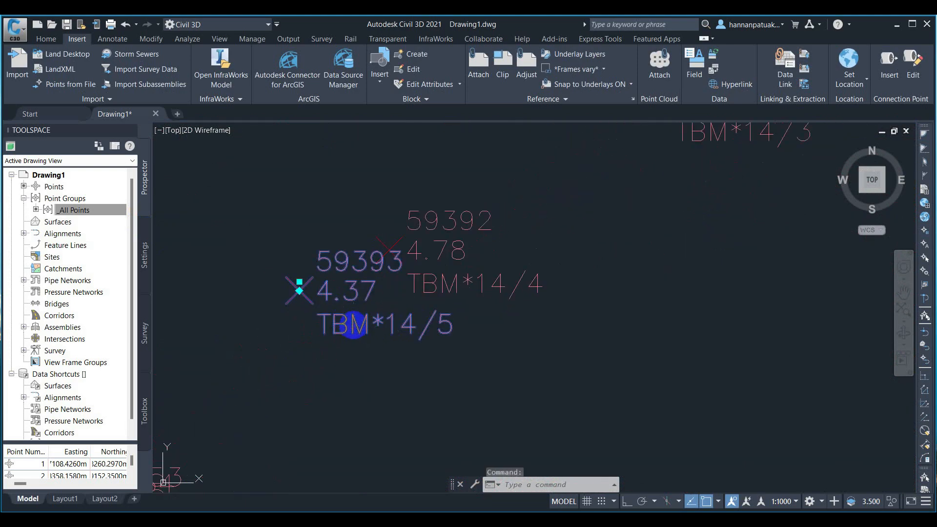
pyautogui.press('Escape')
pyautogui.press('Escape')
pyautogui.press('Escape')
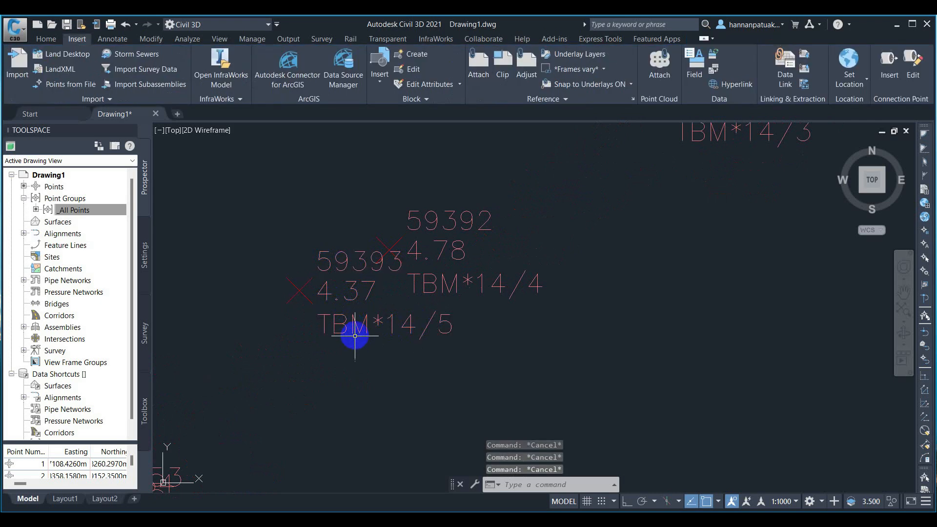
pyautogui.scroll(-2, 367, 340)
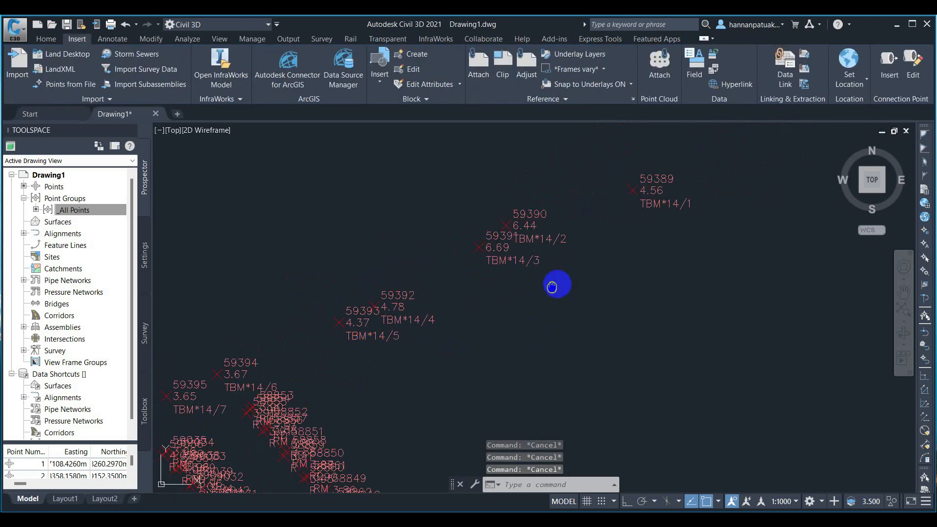
pyautogui.scroll(-2, 351, 377)
pyautogui.scroll(3, 416, 319)
pyautogui.scroll(4, 397, 323)
pyautogui.scroll(-3, 488, 272)
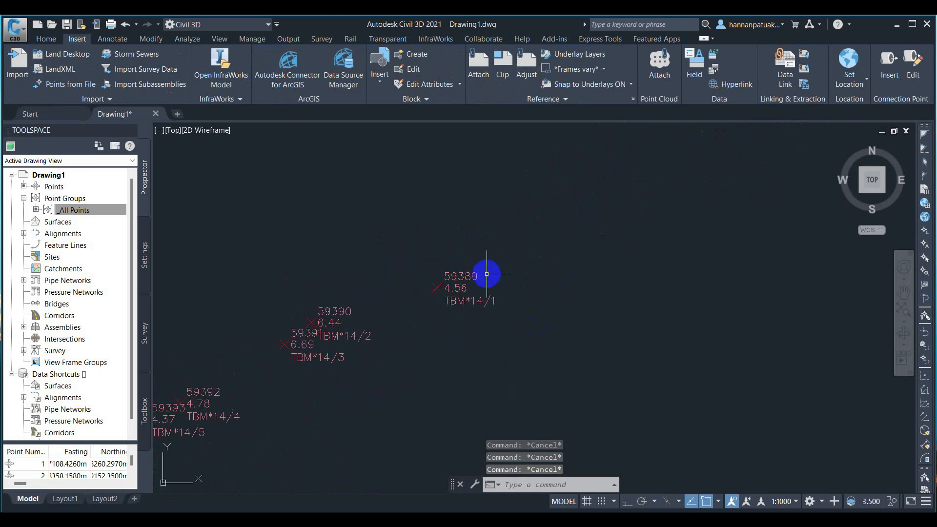
pyautogui.scroll(2, 321, 343)
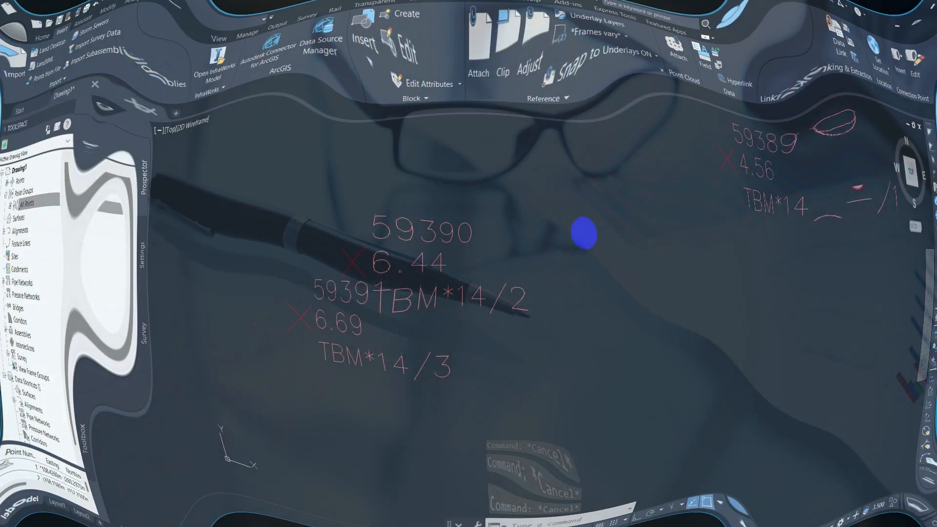